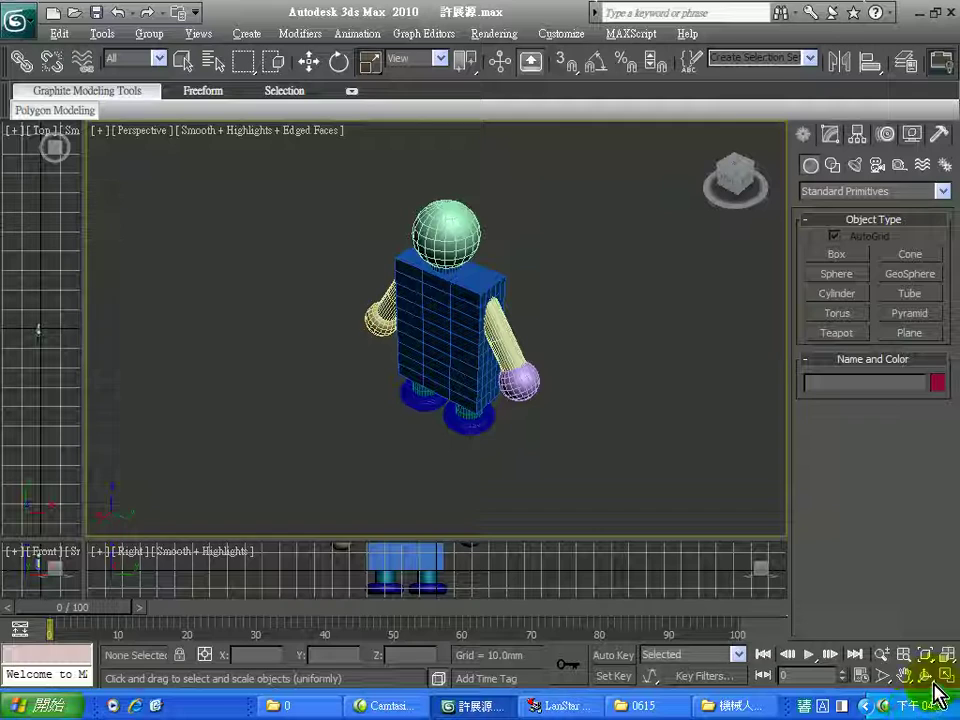
Step: Select all parts of the robot in the Perspective view and activate uniform scaling
left_click_drag(499, 389, 519, 318)
right_click(519, 318)
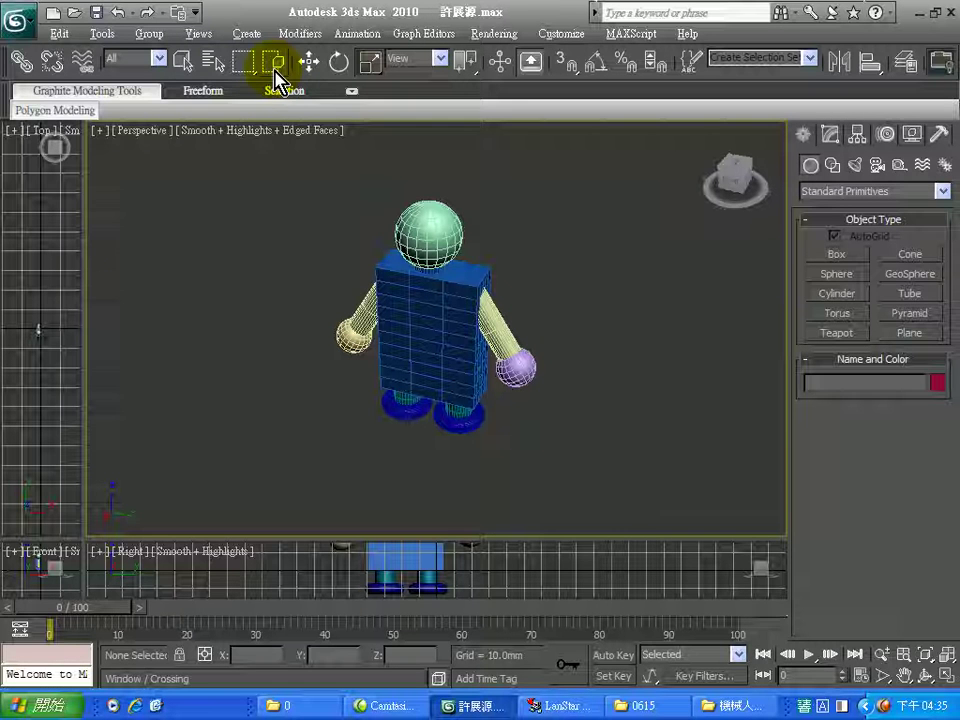
left_click(182, 61)
left_click_drag(304, 180, 590, 462)
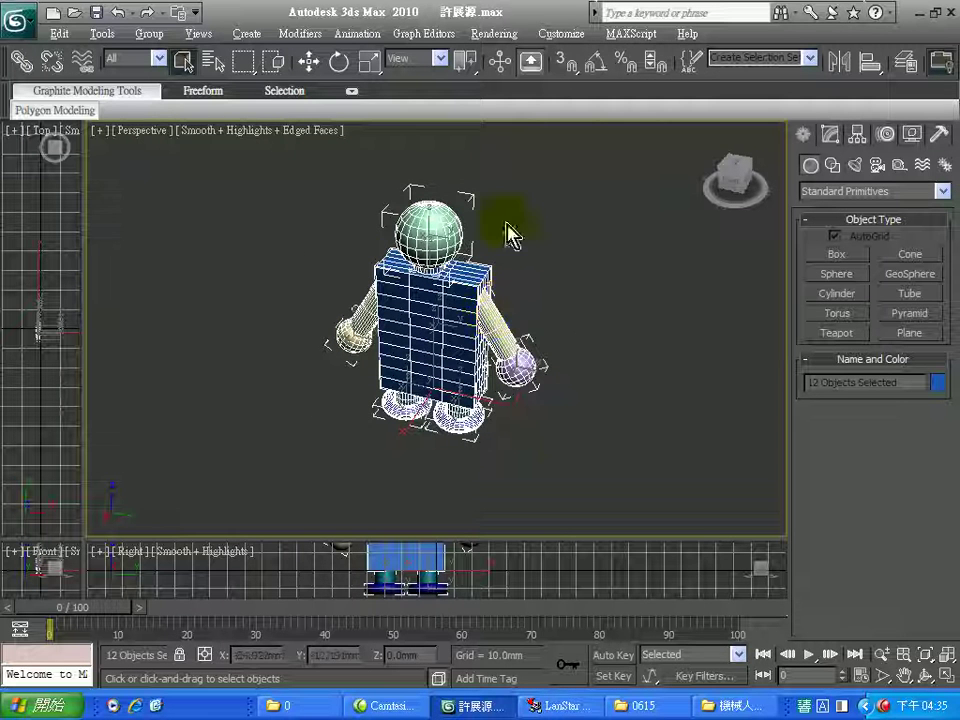
left_click(370, 68)
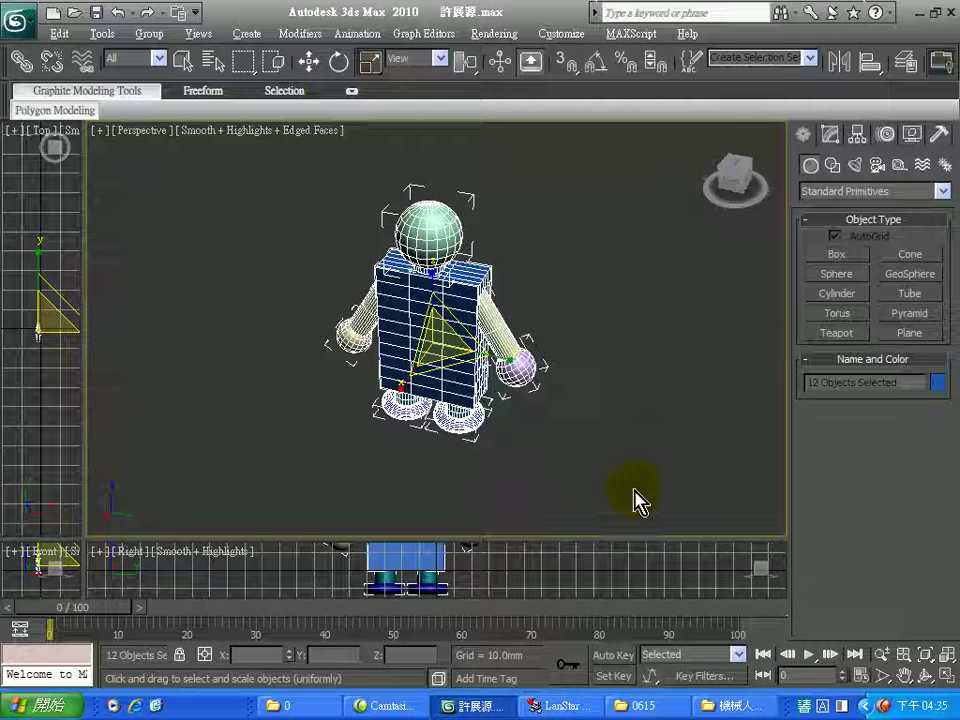
Step: Examine the scale gizmo's axis, plane and uniform handles up close on the selected robot
left_click(926, 676)
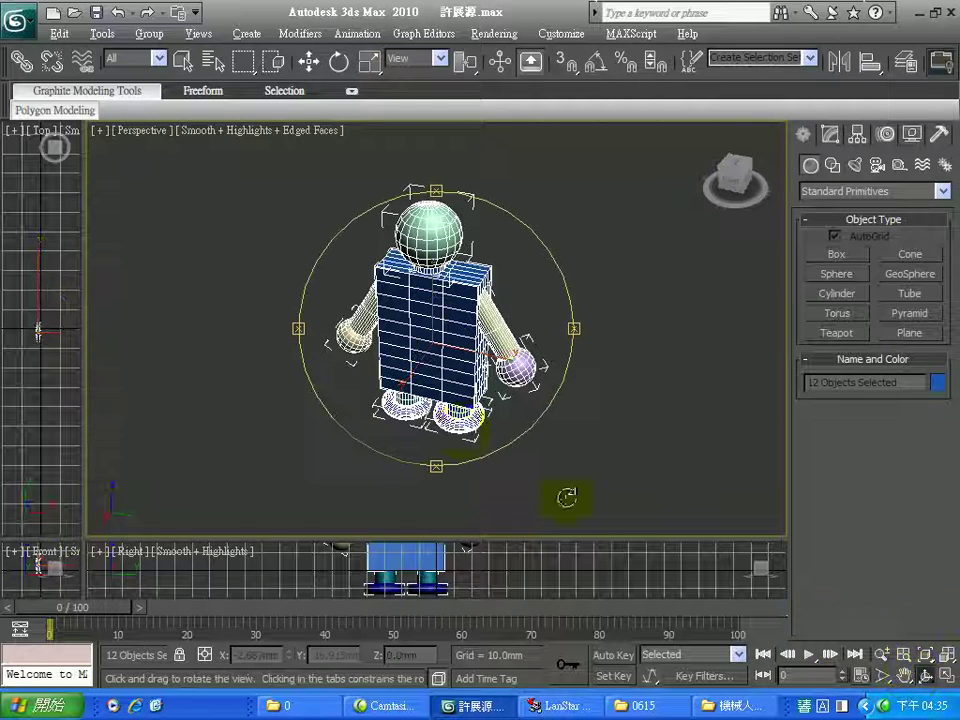
right_click(420, 362)
middle_click_drag(420, 362, 500, 400, "alt")
scroll(550, 440, "up", 3)
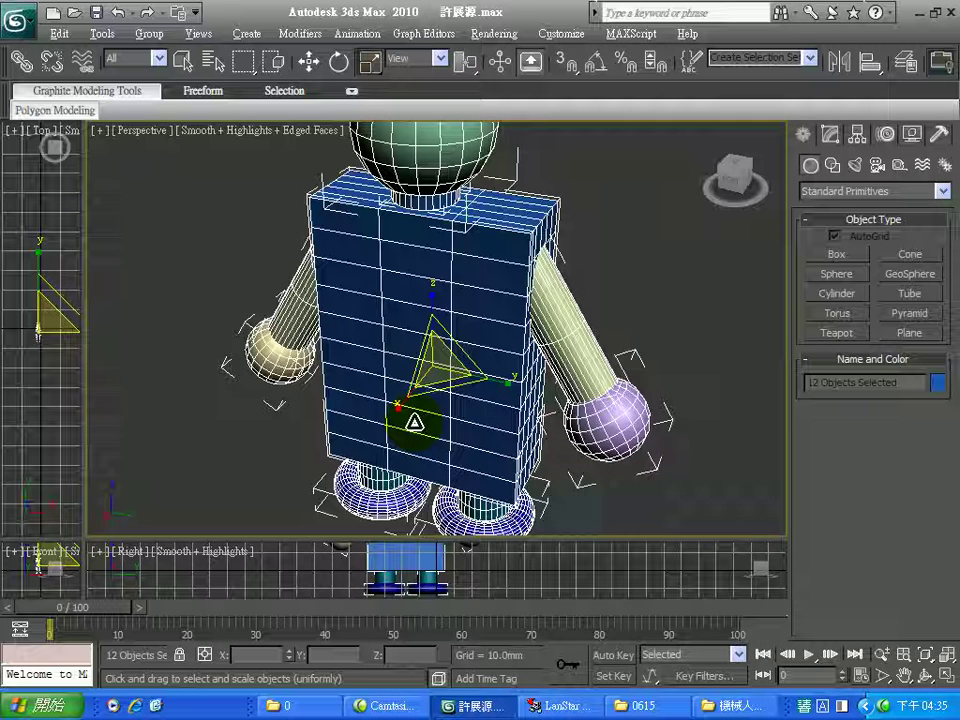
key("r")
key("r")
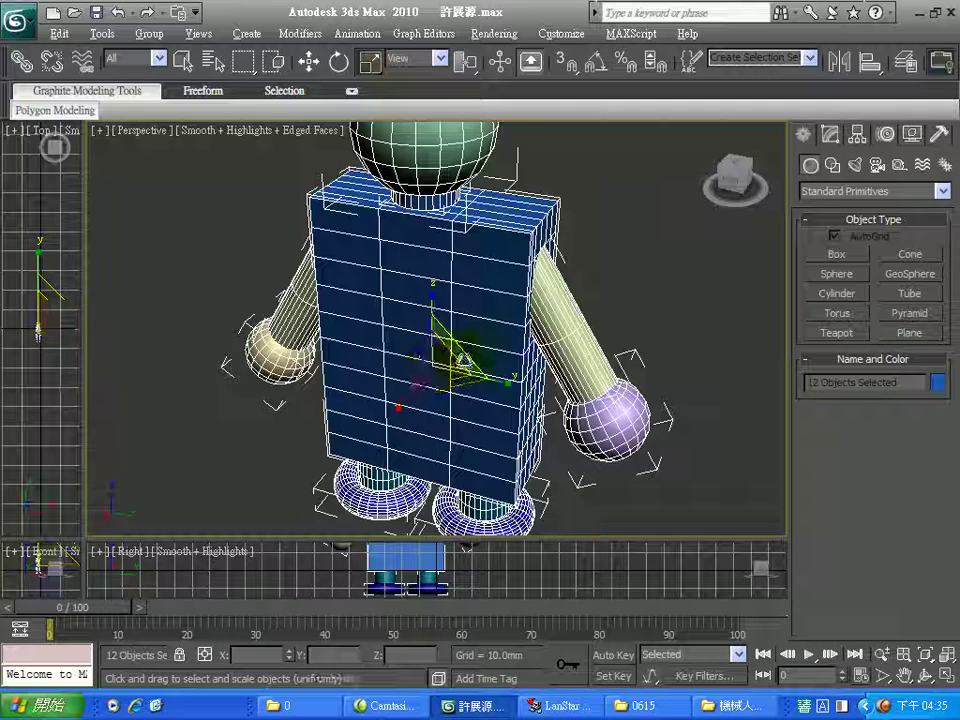
scroll(443, 368, "up", 2)
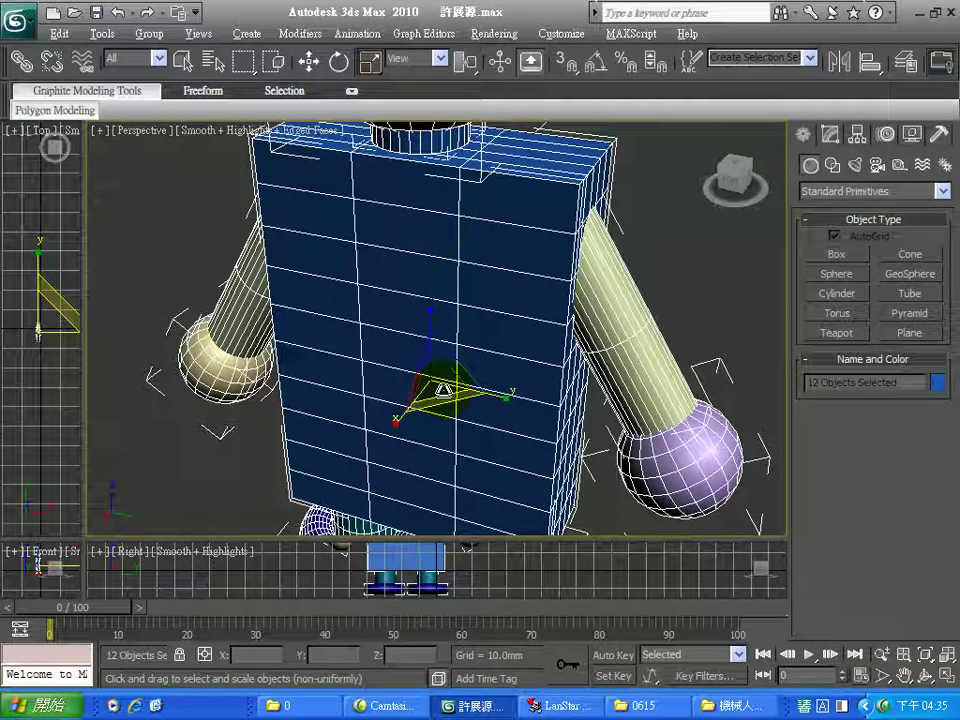
left_click_drag(443, 388, 505, 378)
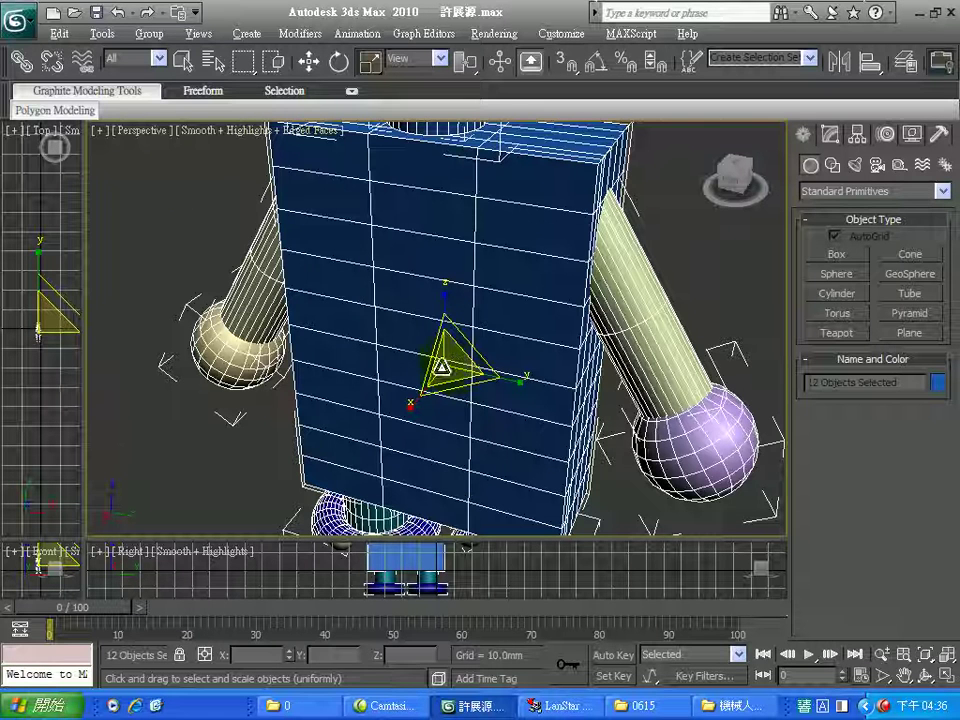
Step: Enlarge the scale gizmo on the selected robot so its handles are easier to grab
left_click(372, 68)
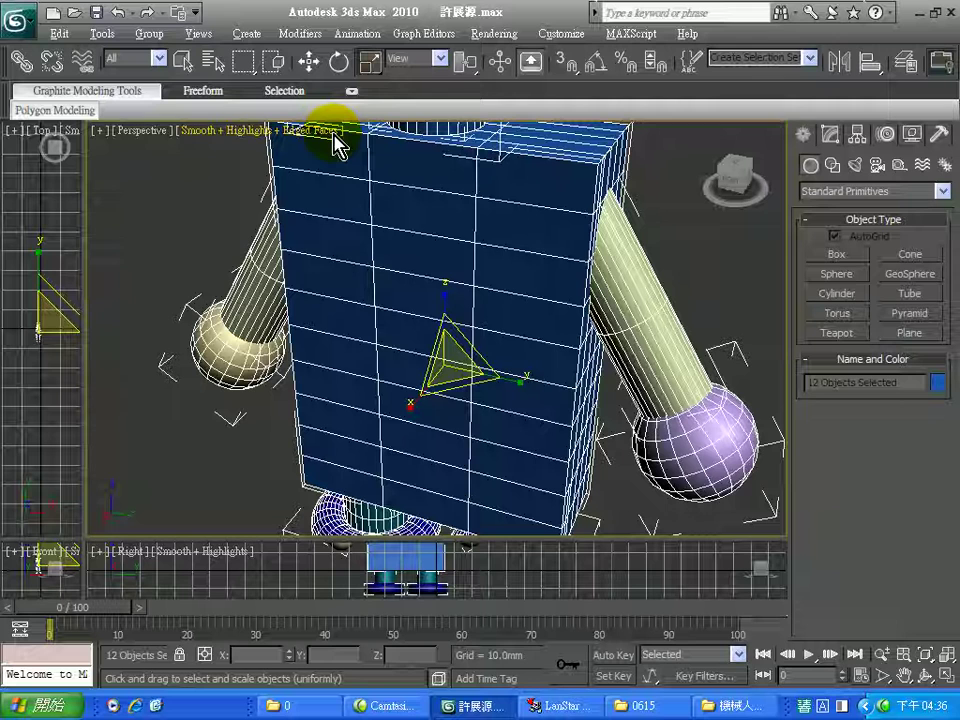
key("equal")
key("equal")
key("equal")
key("equal")
key("equal")
key("equal")
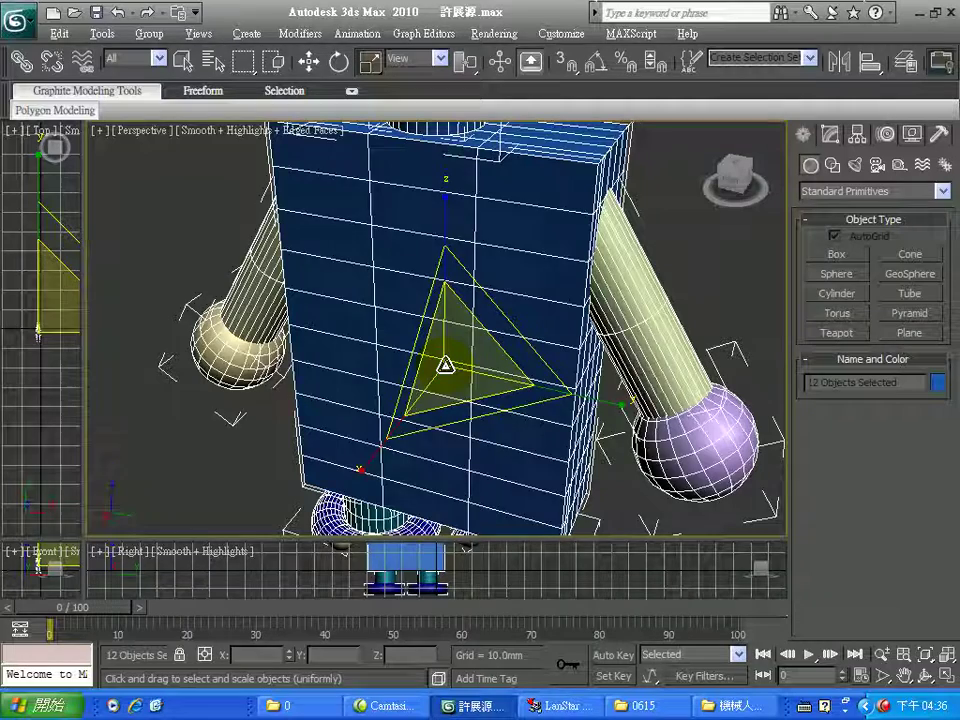
Step: Scale the whole robot uniformly up and down freehand, ending at roughly half its size
scroll(445, 366, "down", 3)
scroll(450, 368, "up", 6)
scroll(457, 313, "down", 8)
scroll(462, 450, "down", 3)
scroll(463, 497, "up", 6)
scroll(447, 440, "down", 4)
scroll(447, 437, "down", 2)
left_click_drag(447, 456, 452, 352)
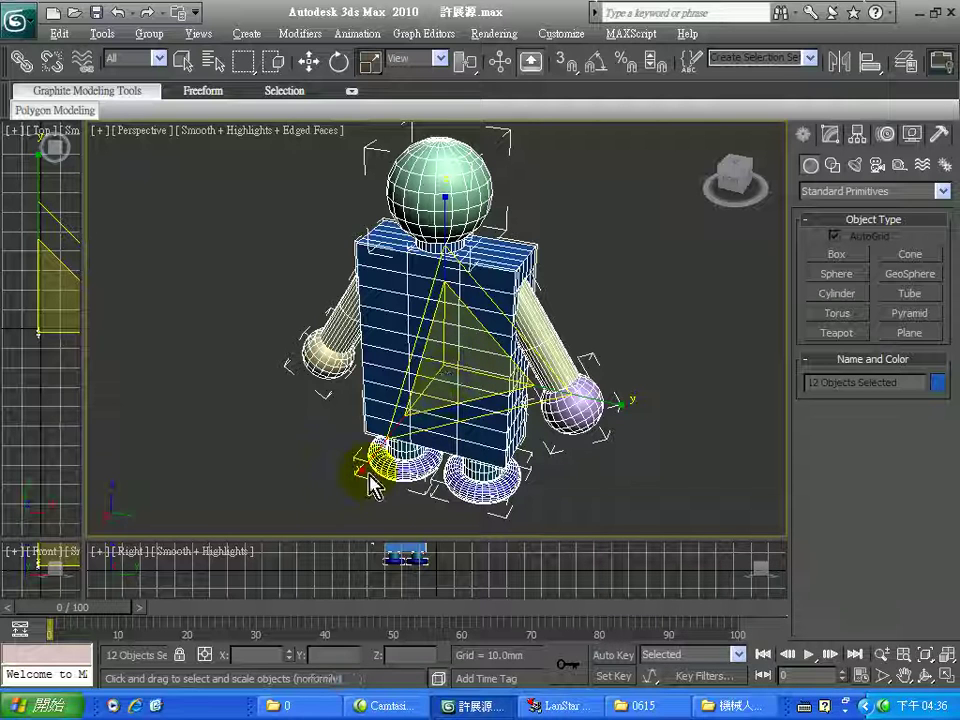
Step: Try stretching the whole robot non-uniformly along the X axis, and undo the stretch
key("r")
left_click_drag(362, 467, 318, 510)
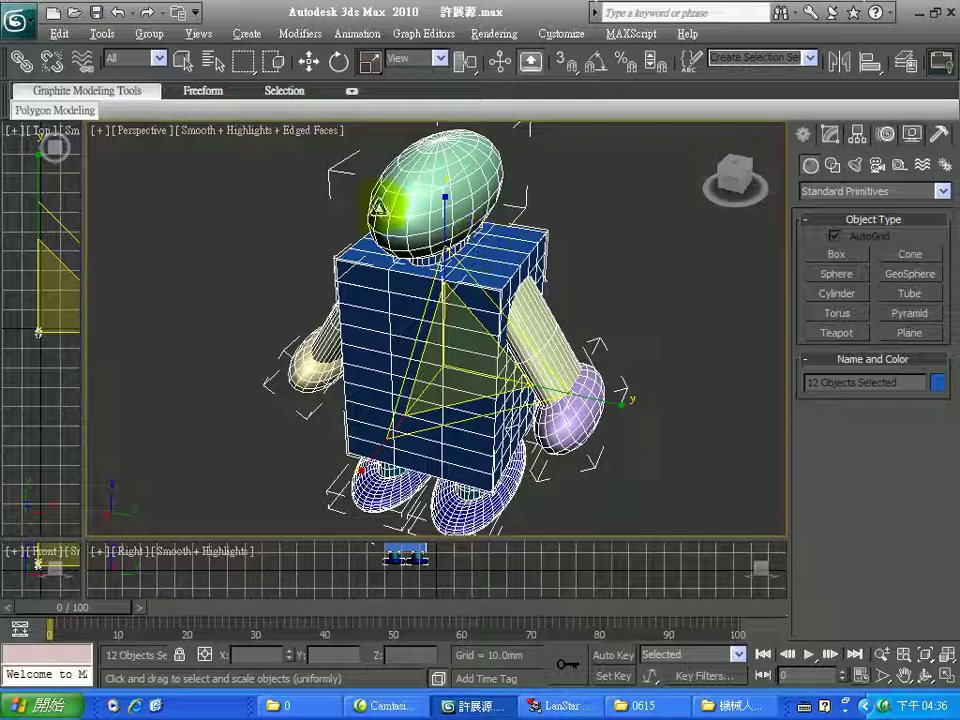
left_click(119, 13)
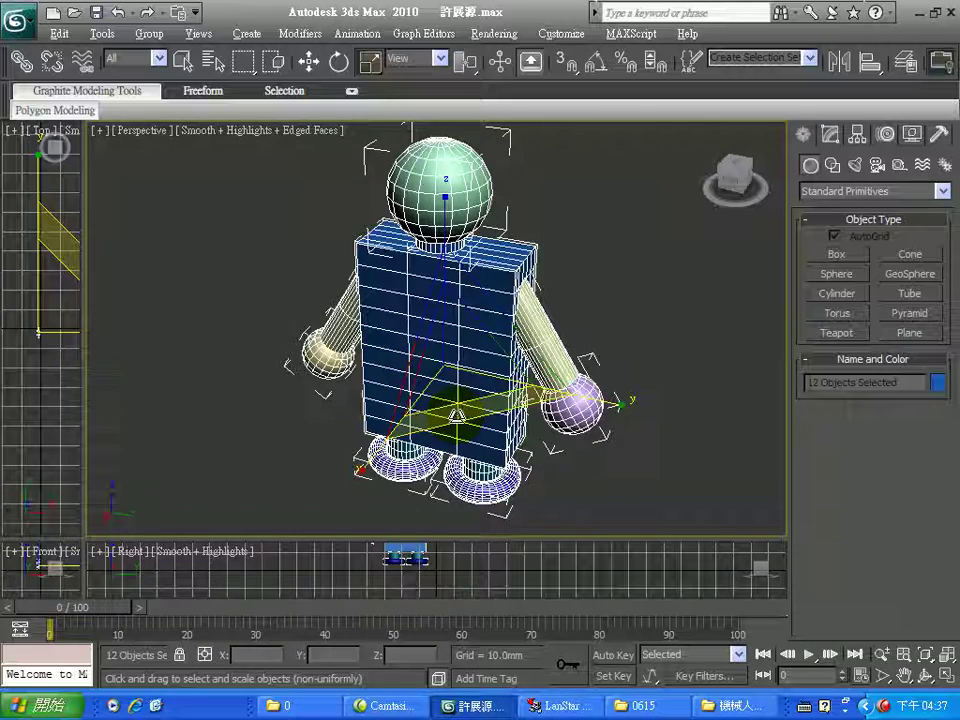
Step: Scale the robot down slightly freehand, scale it by exactly 50% with Scale Transform Type-In, and deselect it
left_click_drag(440, 410, 443, 372)
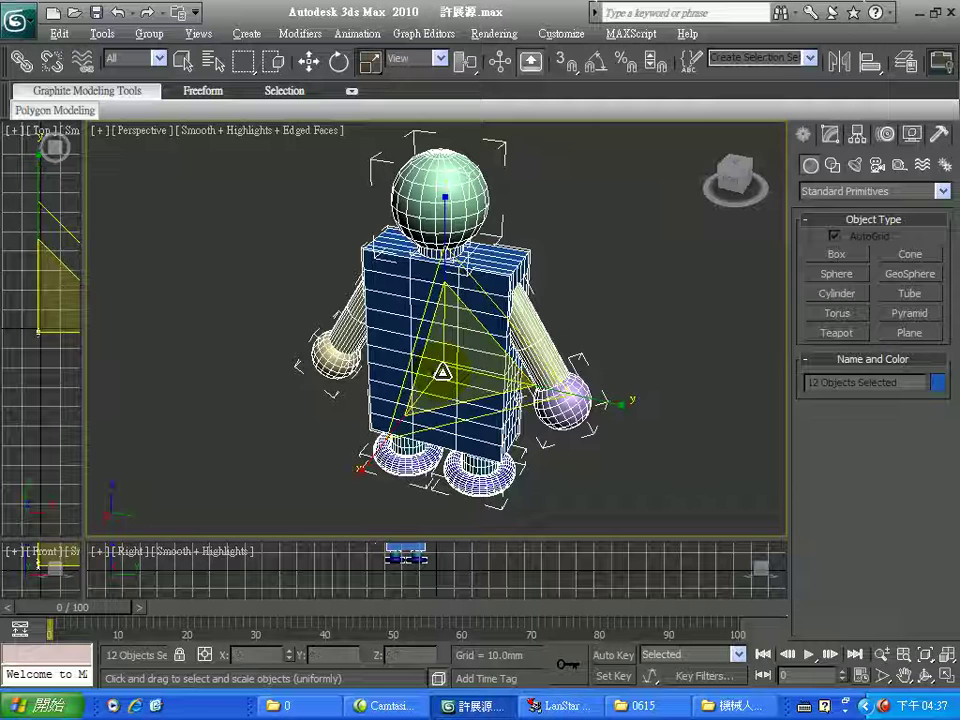
right_click(375, 76)
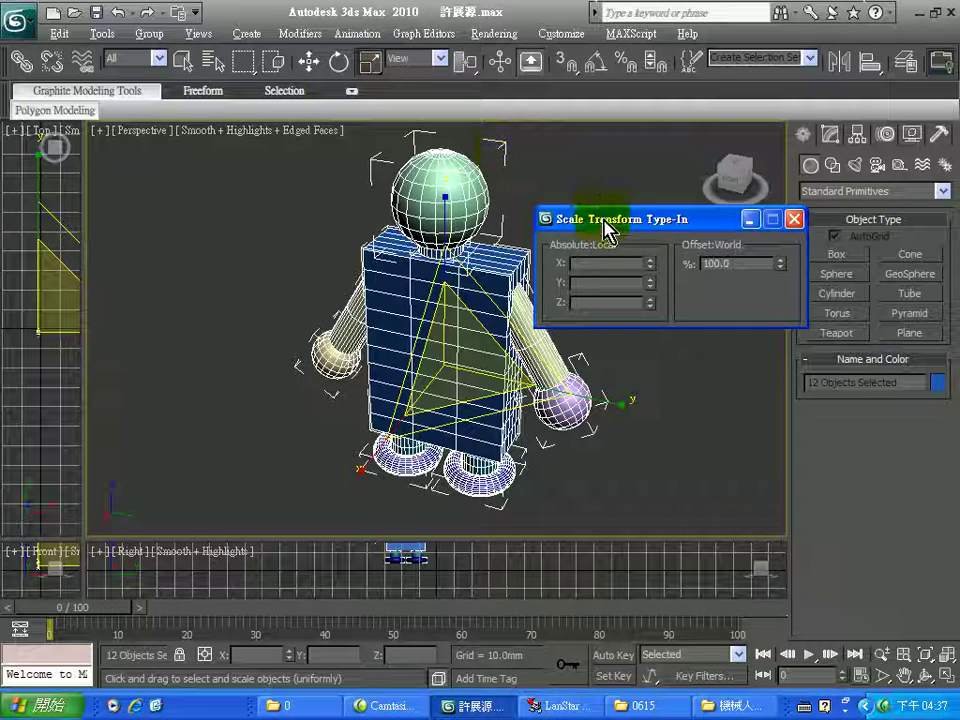
left_click_drag(636, 235, 590, 212)
left_click_drag(724, 240, 624, 233)
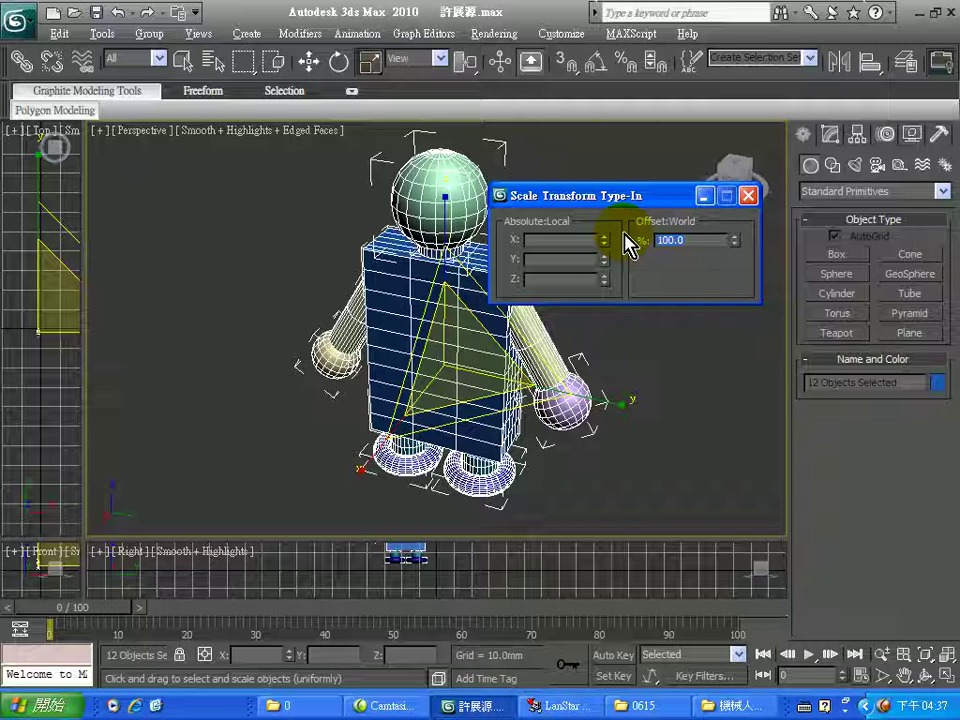
type("50")
key("Return")
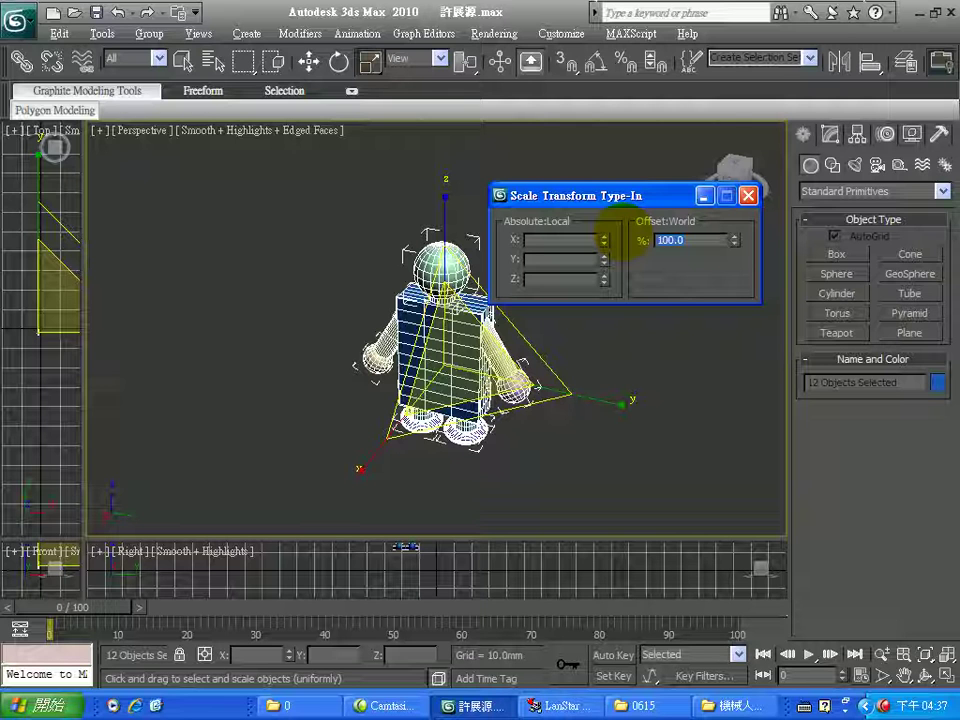
key("r")
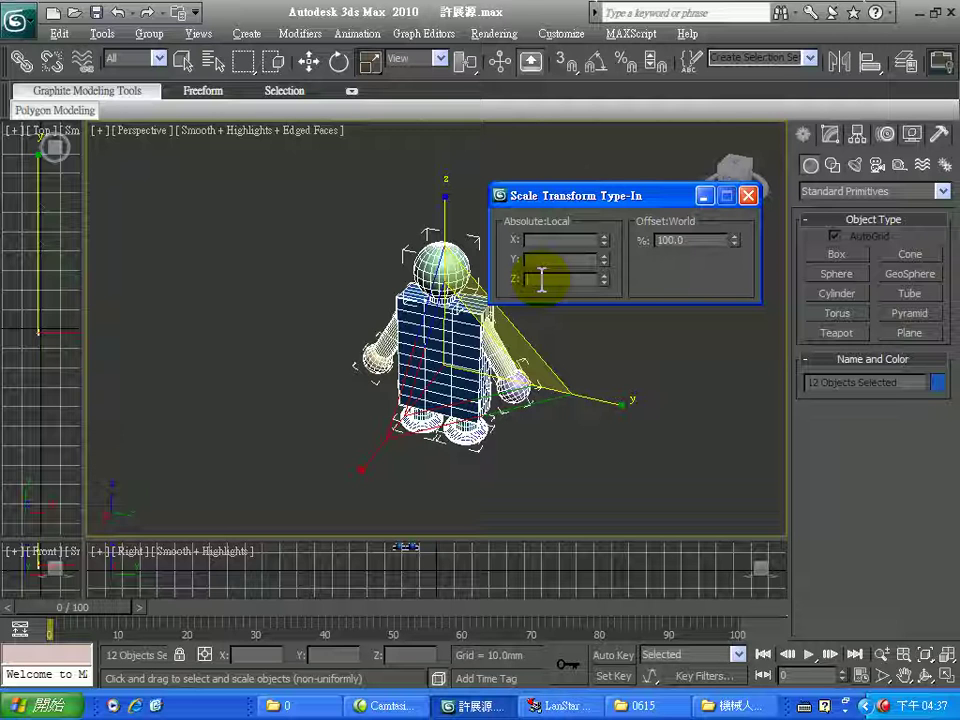
left_click(596, 375)
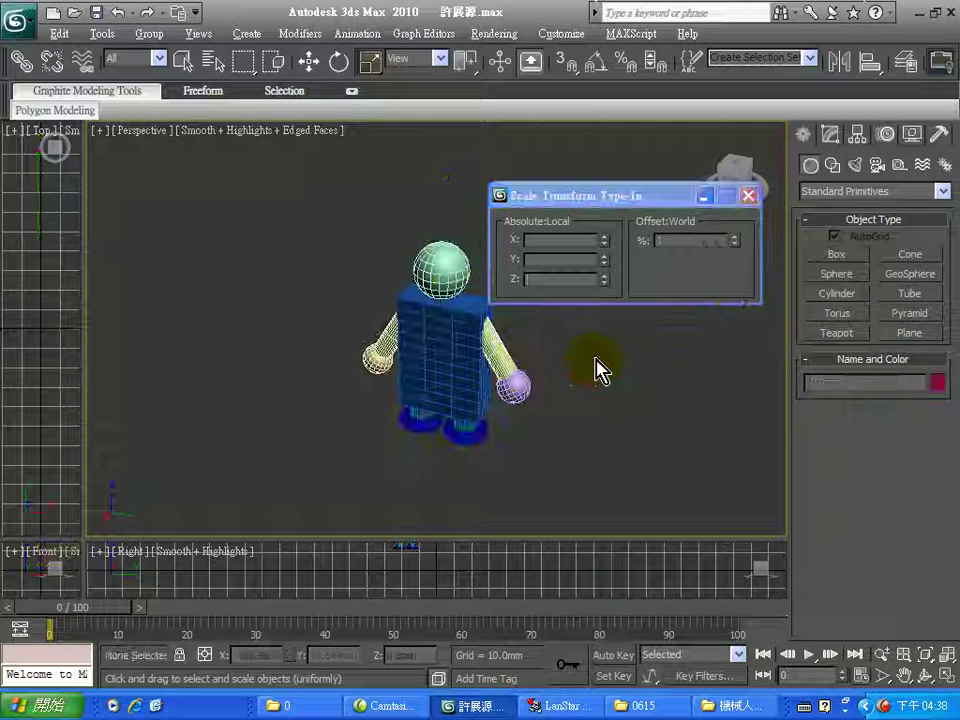
left_click(748, 197)
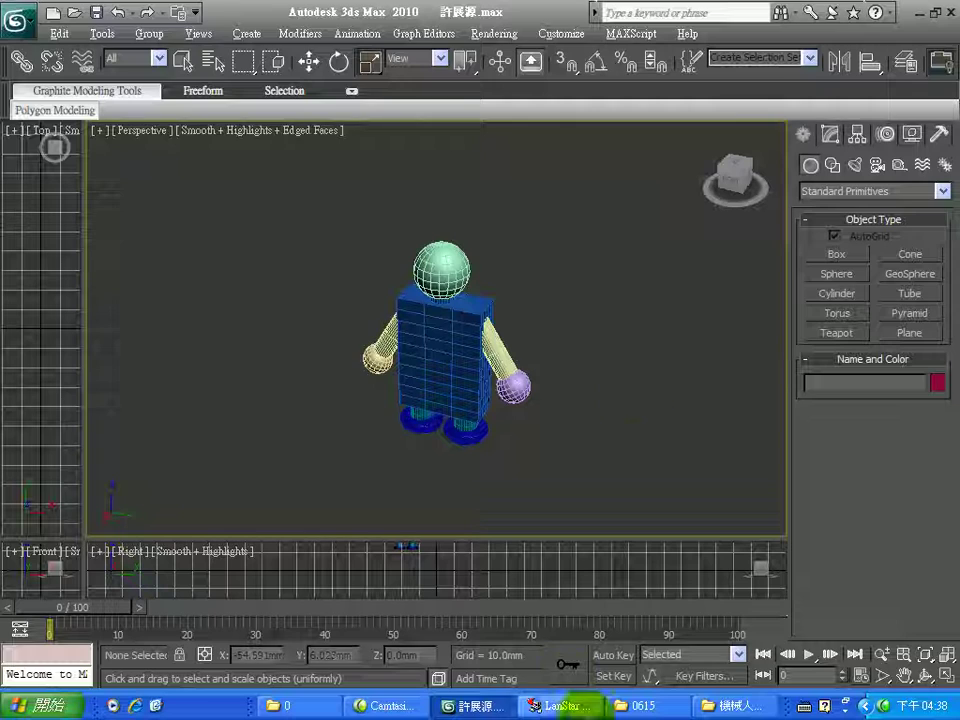
Step: Switch to LanStar 8.0, stop the running classroom operation, and return to 3ds Max
left_click(560, 705)
left_click(441, 47)
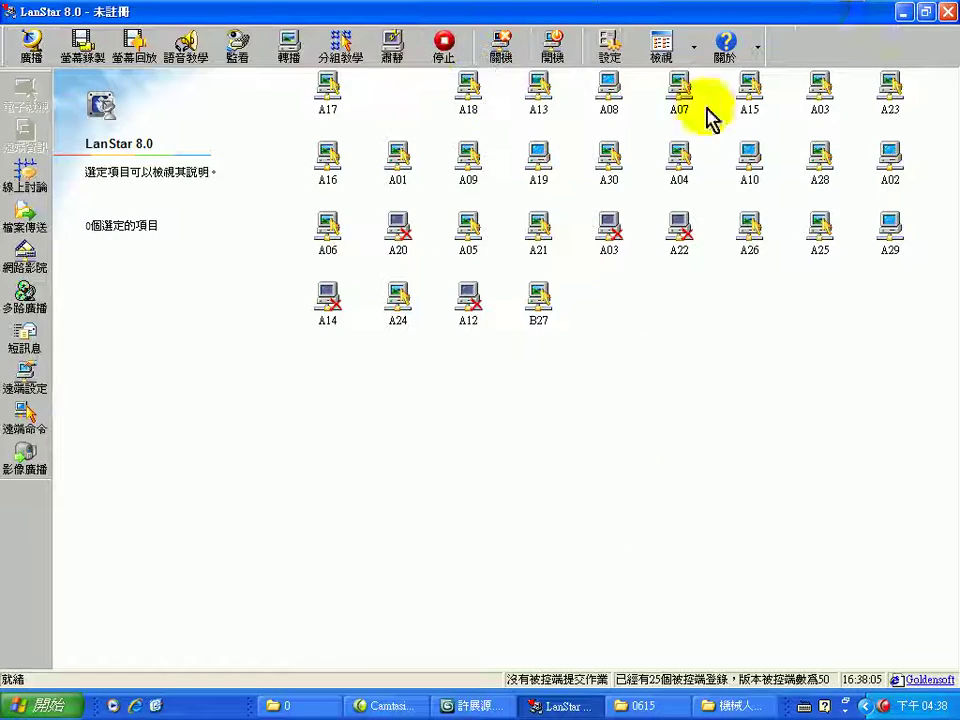
left_click(903, 13)
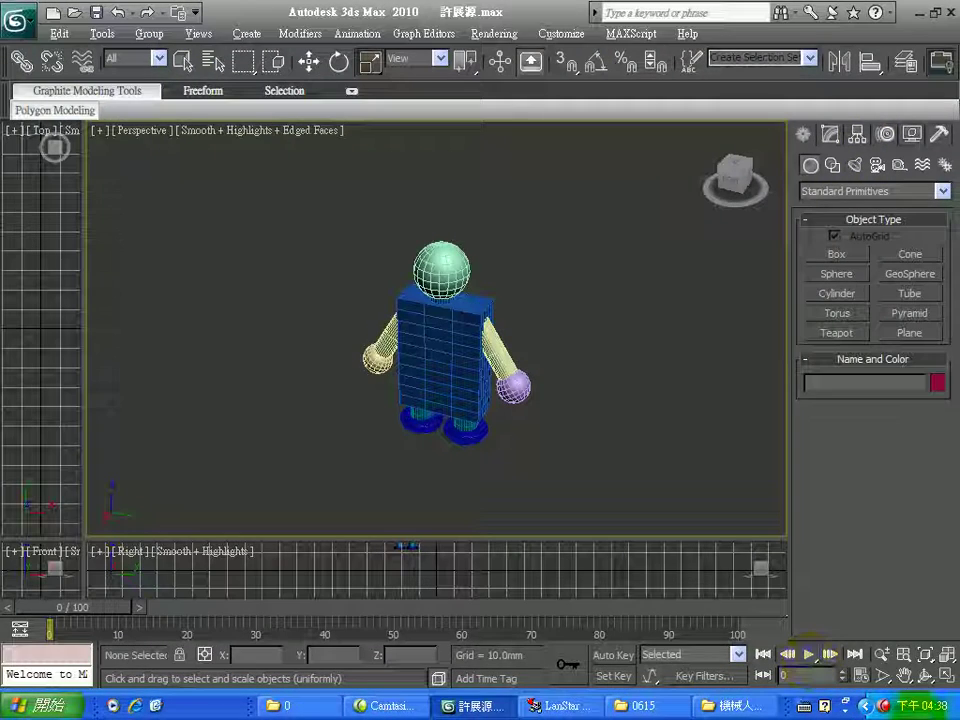